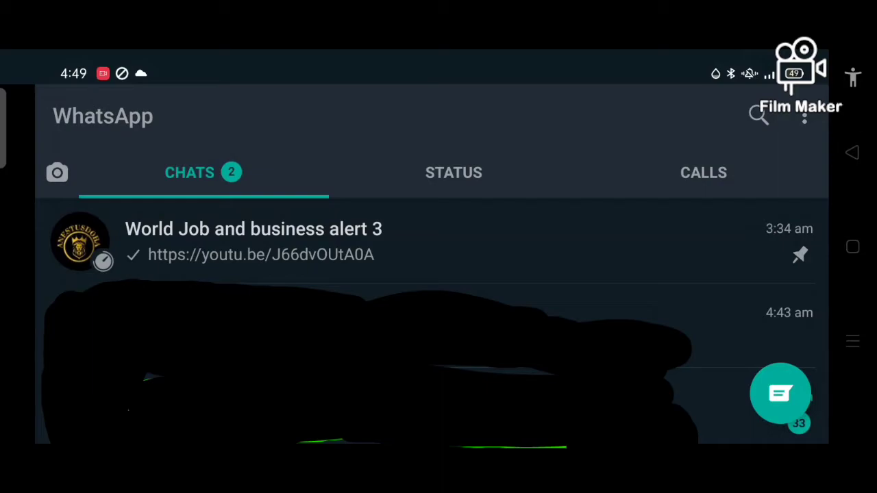
Show Message info for the YouTube link message in the World Job and business alert 3 group.
click(254, 241)
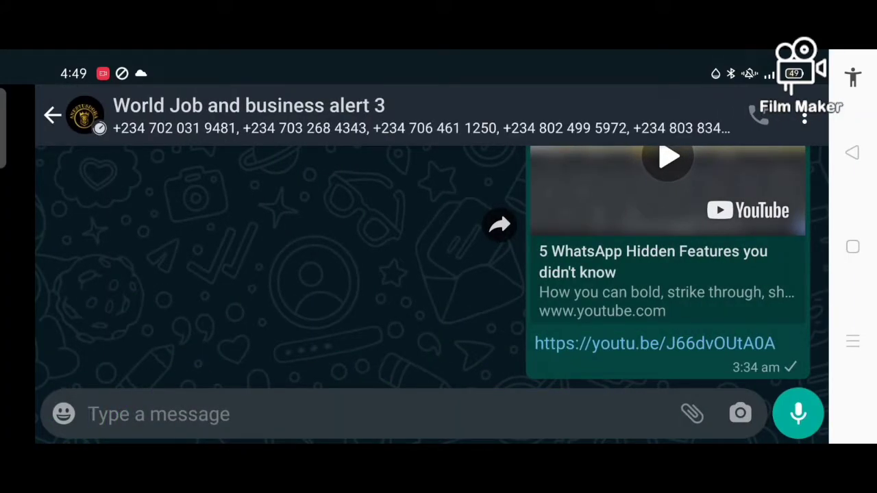
drag(670, 286, 669, 286)
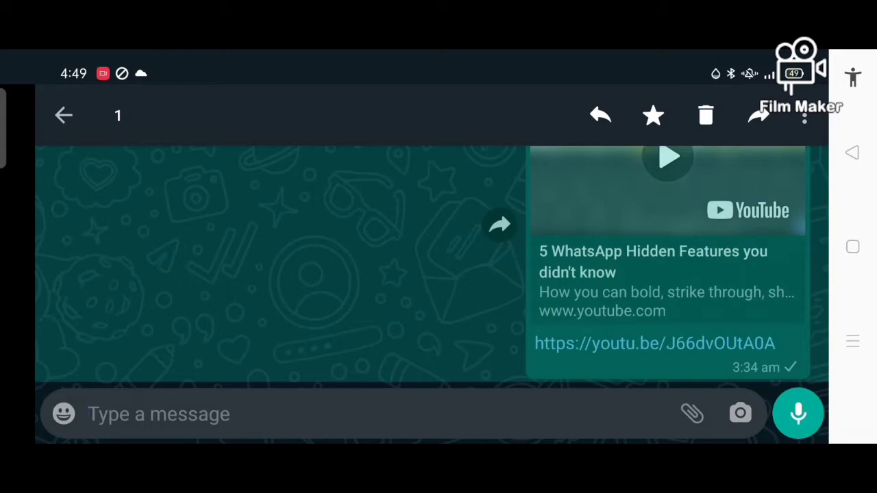
click(804, 117)
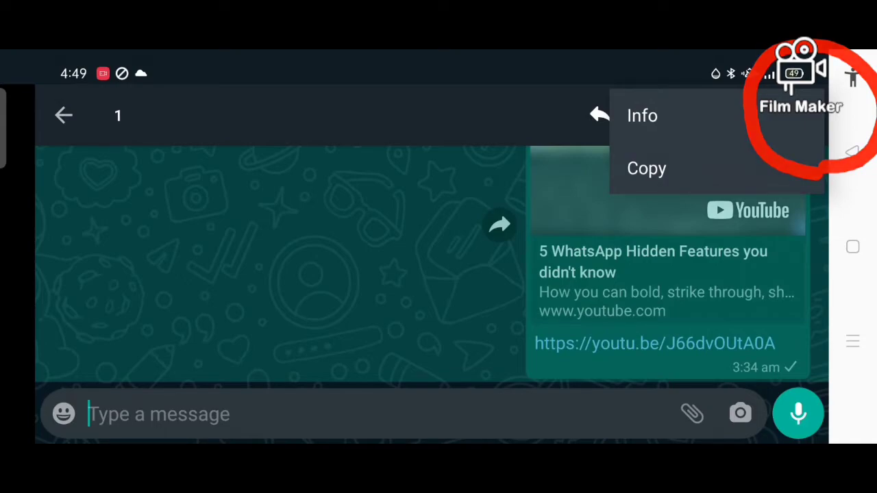
click(654, 121)
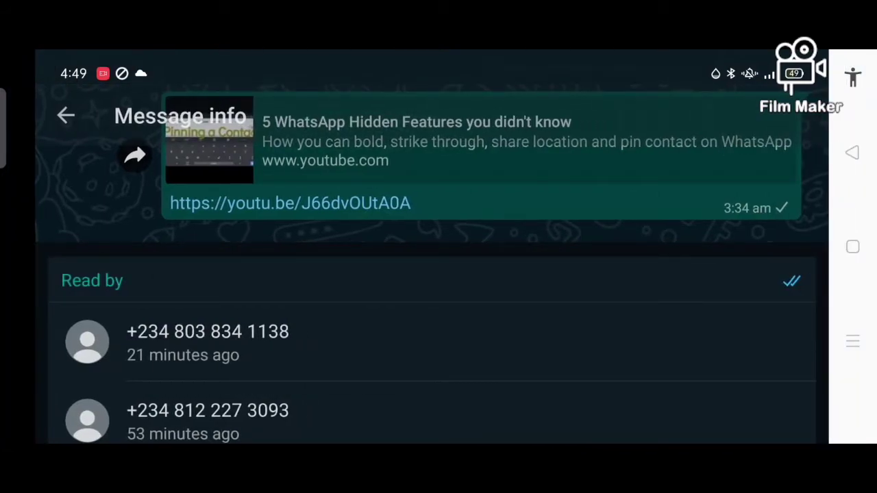
drag(754, 371, 754, 278)
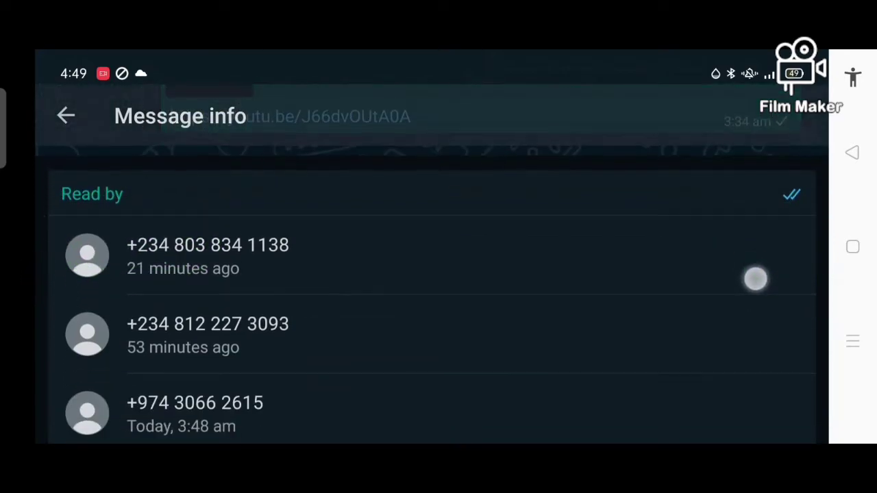
drag(766, 339, 765, 220)
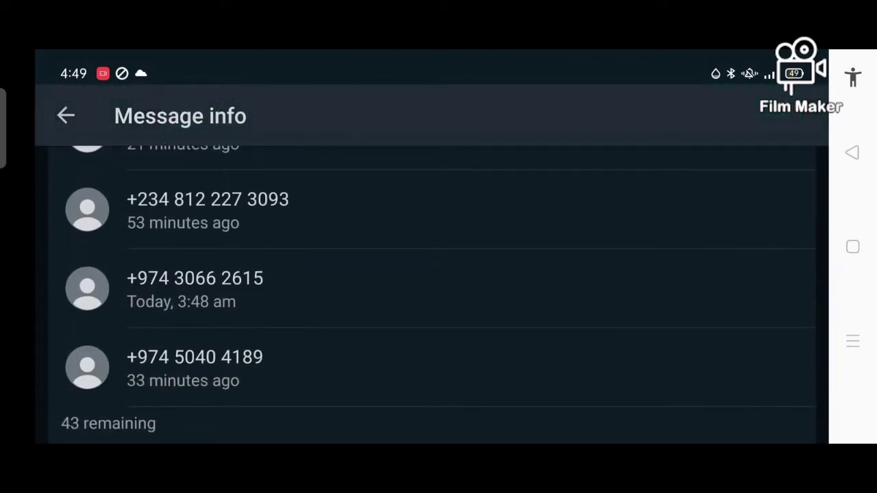
drag(783, 314, 784, 210)
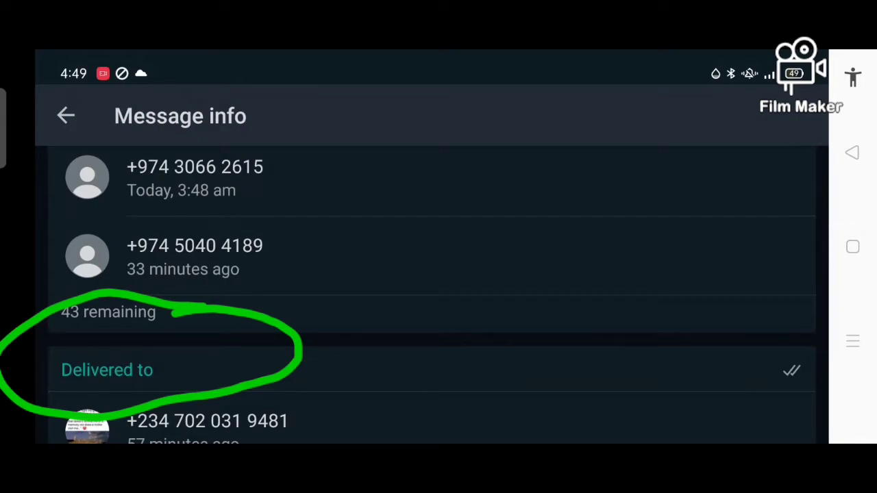
drag(161, 363, 160, 240)
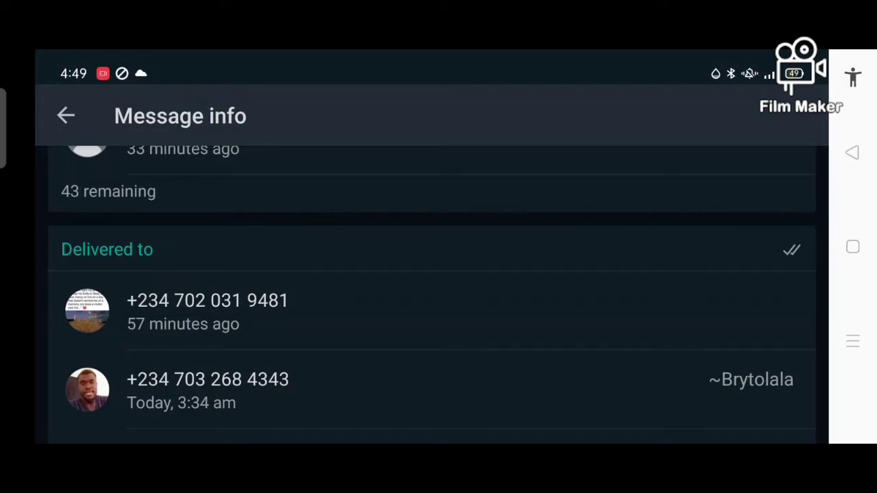
mouse_move(662, 349)
mouse_down()
mouse_move(707, 227)
mouse_move(684, 248)
mouse_up()
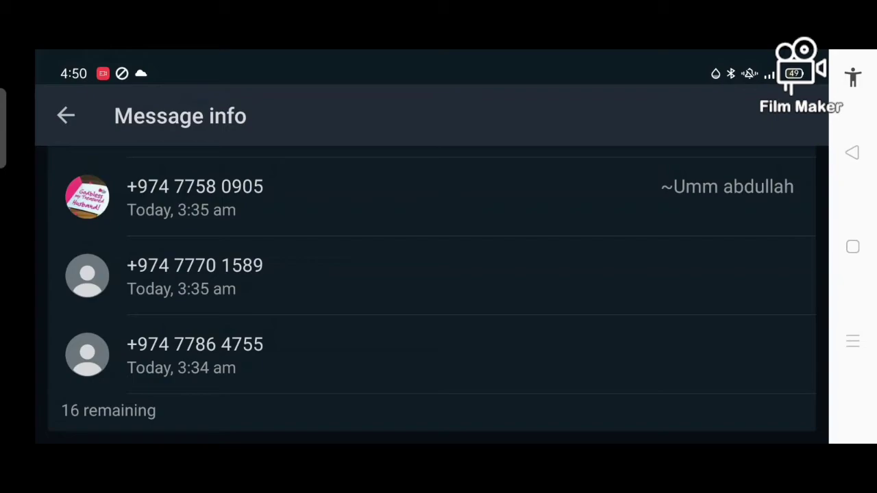
Leave the YouTube link's Message info and go back to the group conversation.
click(65, 115)
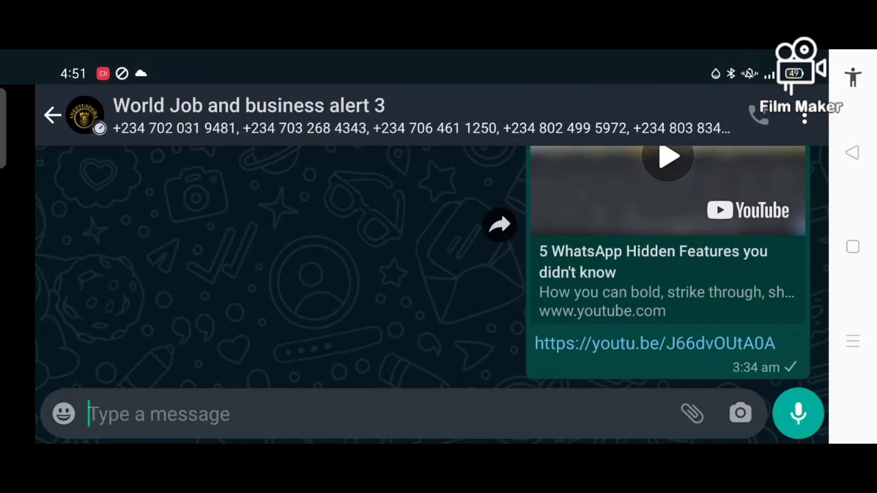
Return to the chat list and open WhatsApp Settings.
click(52, 114)
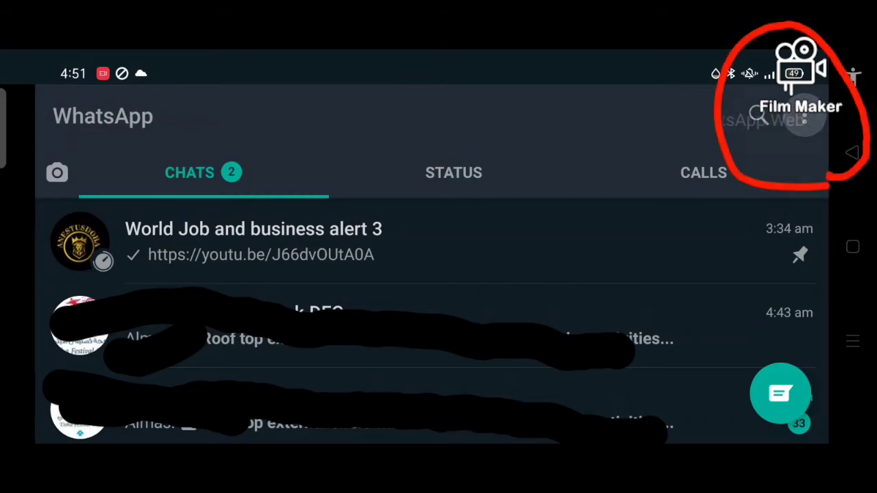
click(805, 116)
click(681, 327)
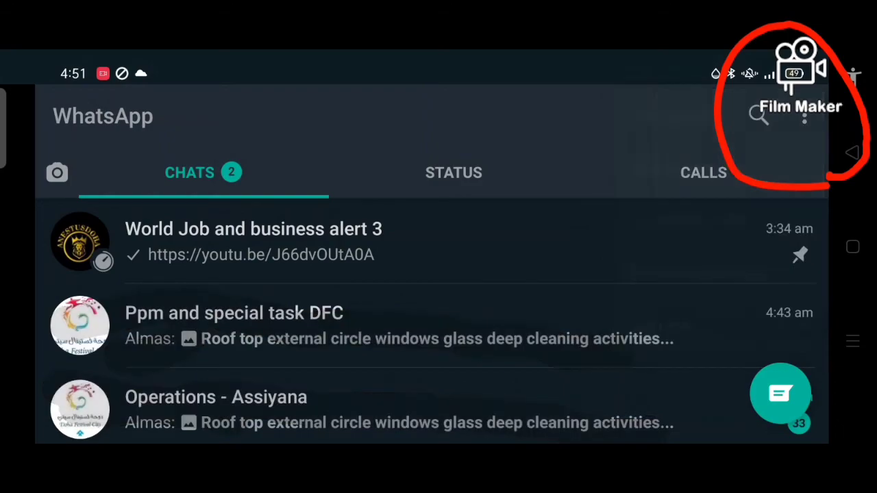
Open Storage and data and bring the Media auto-download options into view.
mouse_move(684, 332)
mouse_down()
mouse_move(684, 272)
mouse_move(707, 188)
mouse_up()
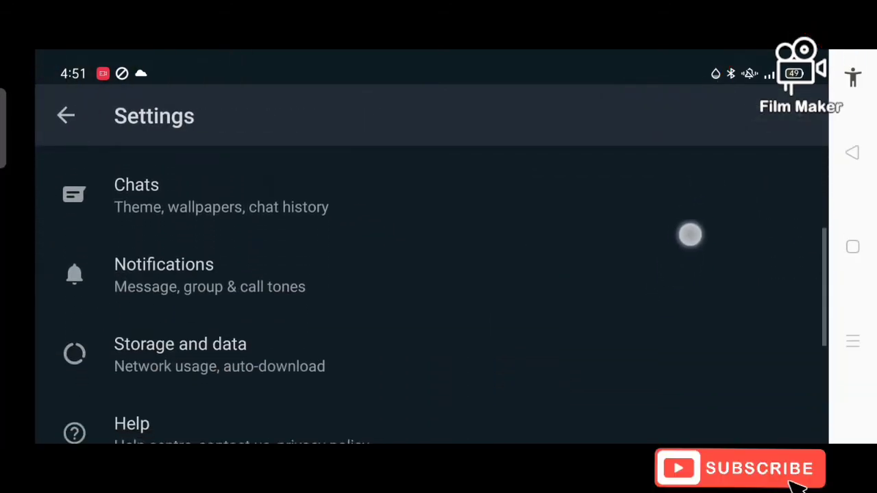
drag(689, 233, 699, 206)
mouse_move(388, 338)
mouse_down()
mouse_move(423, 219)
mouse_move(404, 307)
mouse_up()
click(272, 276)
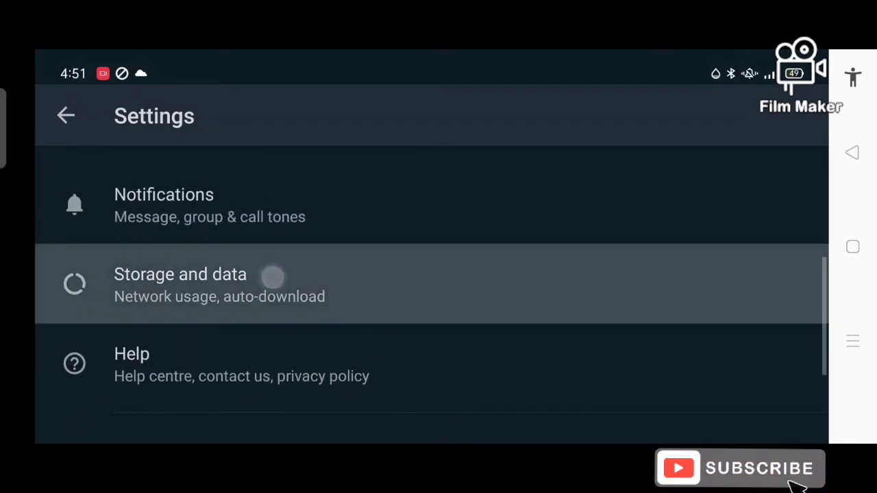
drag(562, 337, 562, 231)
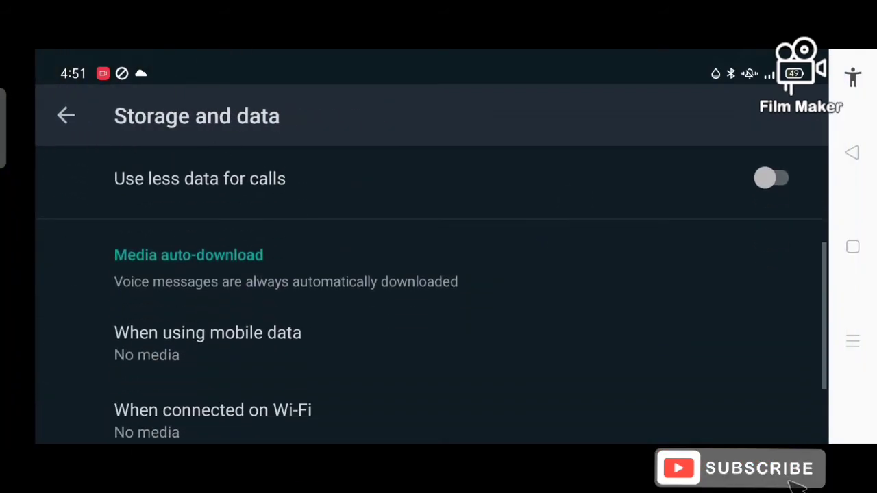
drag(554, 362, 554, 263)
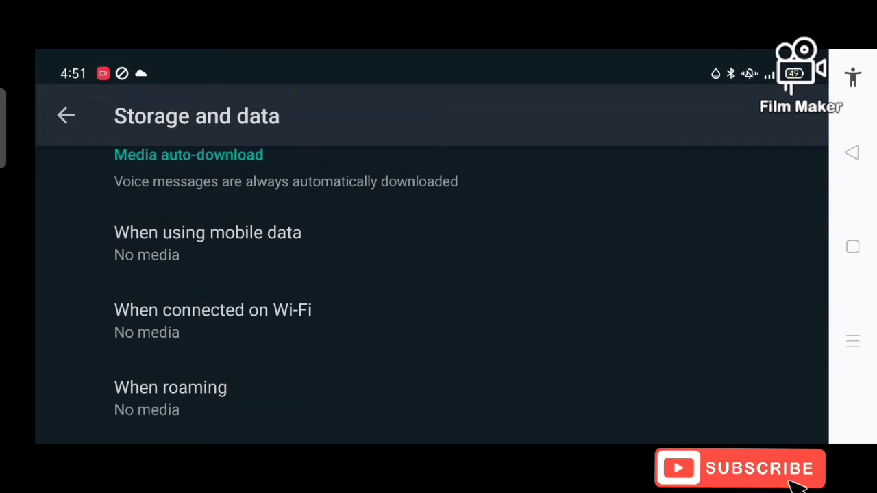
scroll(539, 255, up, 5)
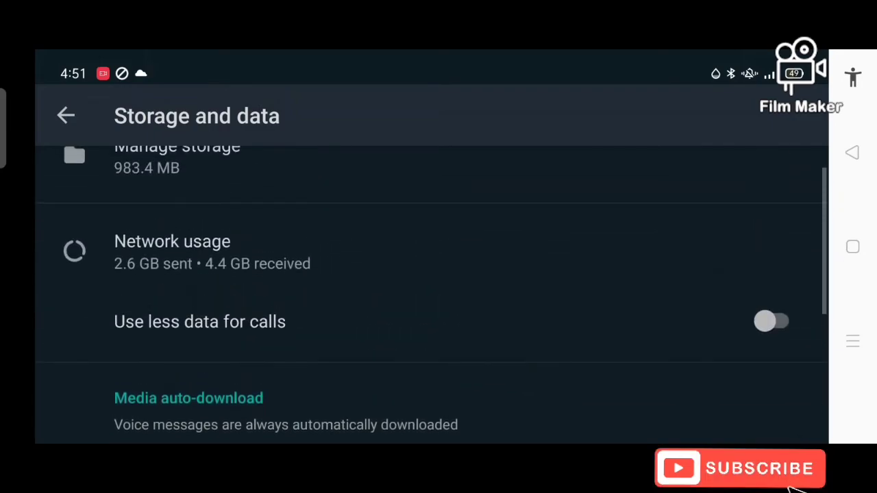
scroll(402, 371, up, 1)
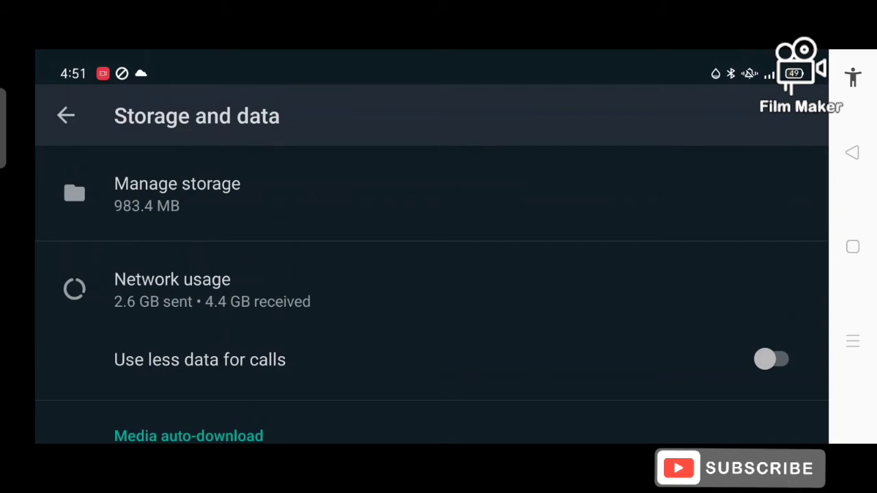
scroll(541, 287, down, 3)
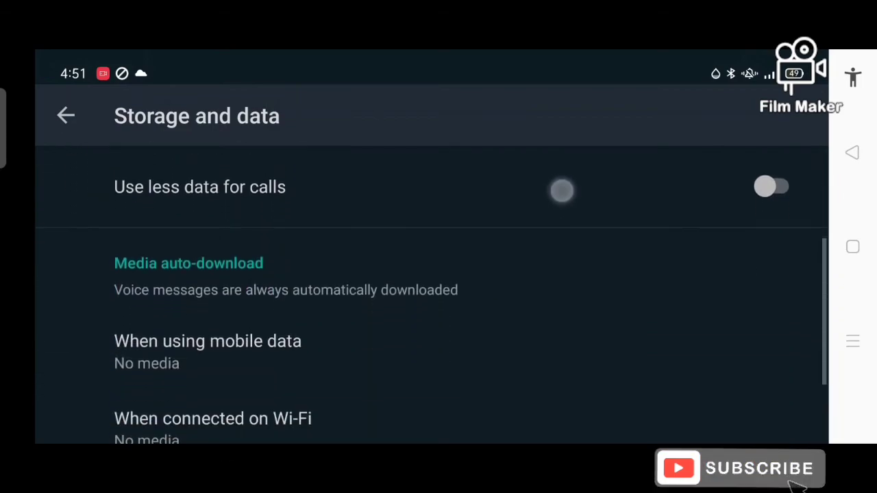
scroll(562, 190, down, 1)
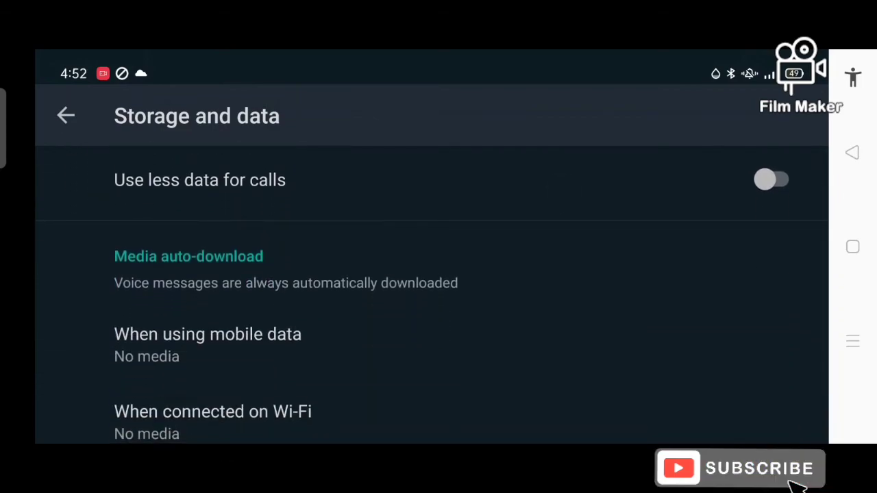
Leave Photos, Audio, Videos and Documents all unticked for mobile-data auto-download and confirm.
click(254, 345)
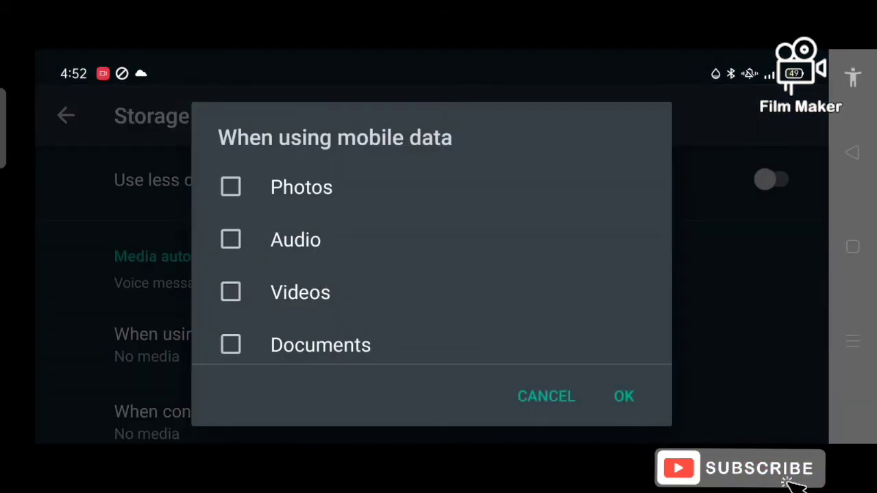
click(231, 187)
click(233, 239)
click(231, 292)
click(231, 345)
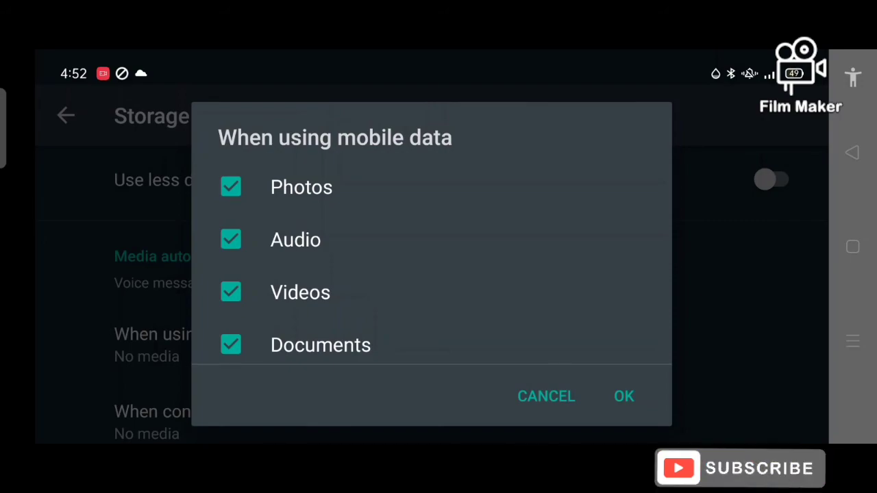
click(231, 187)
click(231, 239)
click(231, 292)
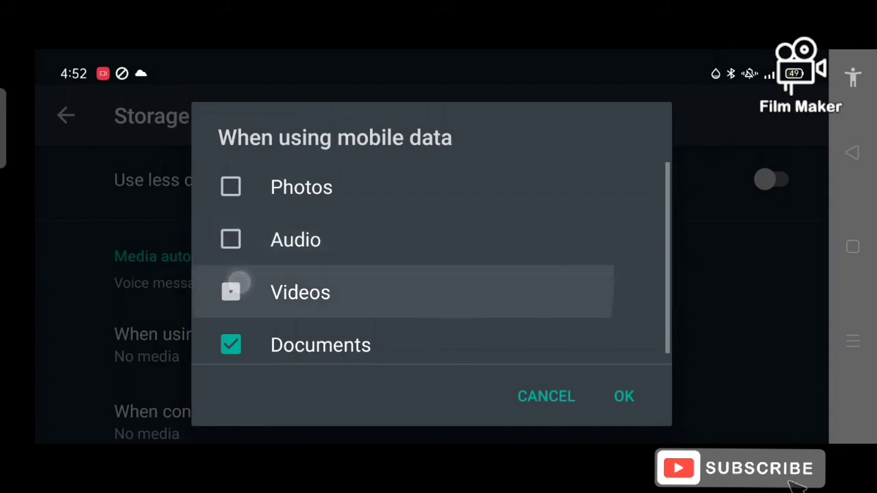
click(231, 345)
click(629, 393)
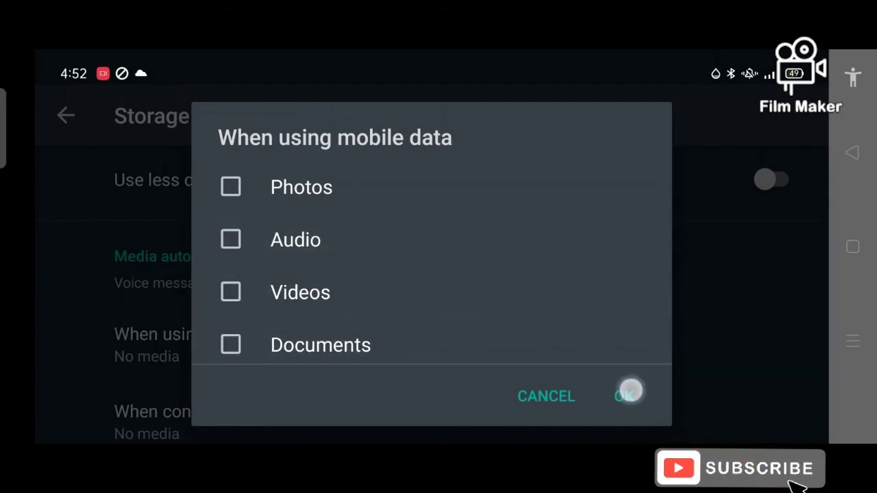
Confirm Wi-Fi auto-download with every media type unticked, keeping it at No media.
drag(393, 354, 422, 254)
click(295, 308)
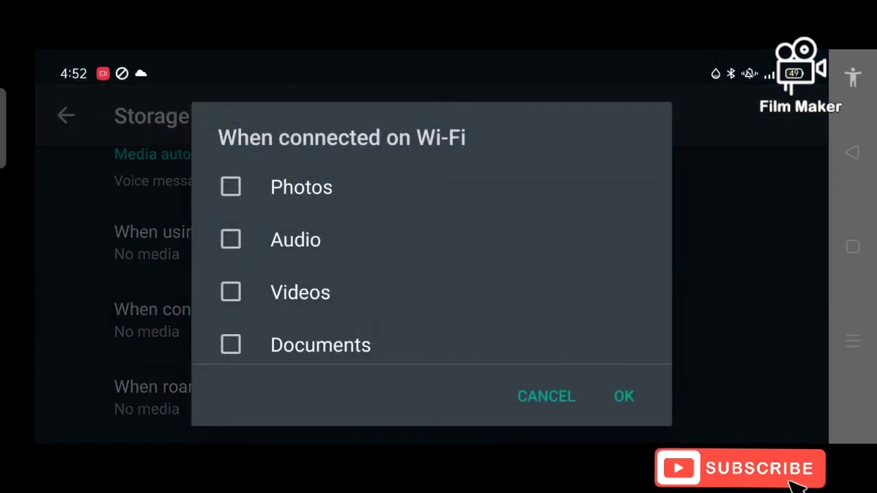
click(625, 394)
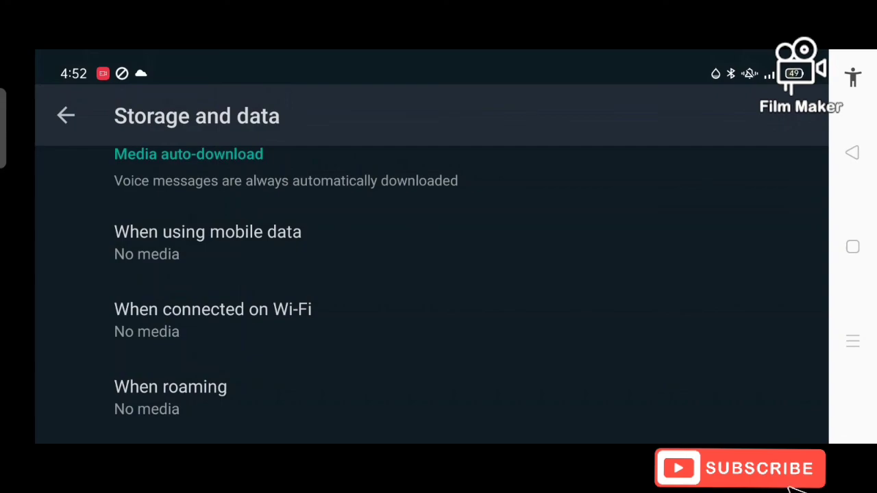